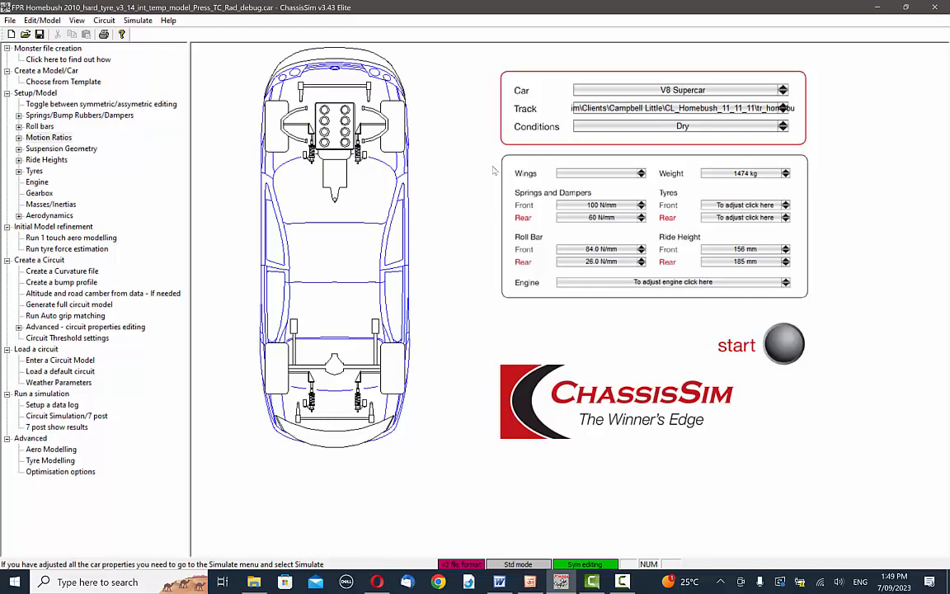
Review the front tyre's internal tyre temperature settings within its thermal properties, then close them without changes.
click(376, 132)
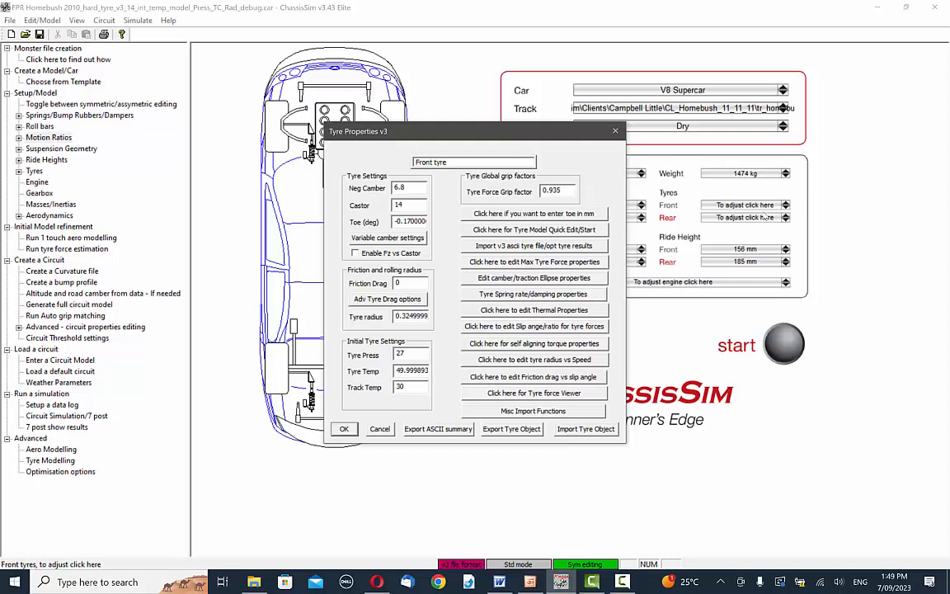
click(541, 312)
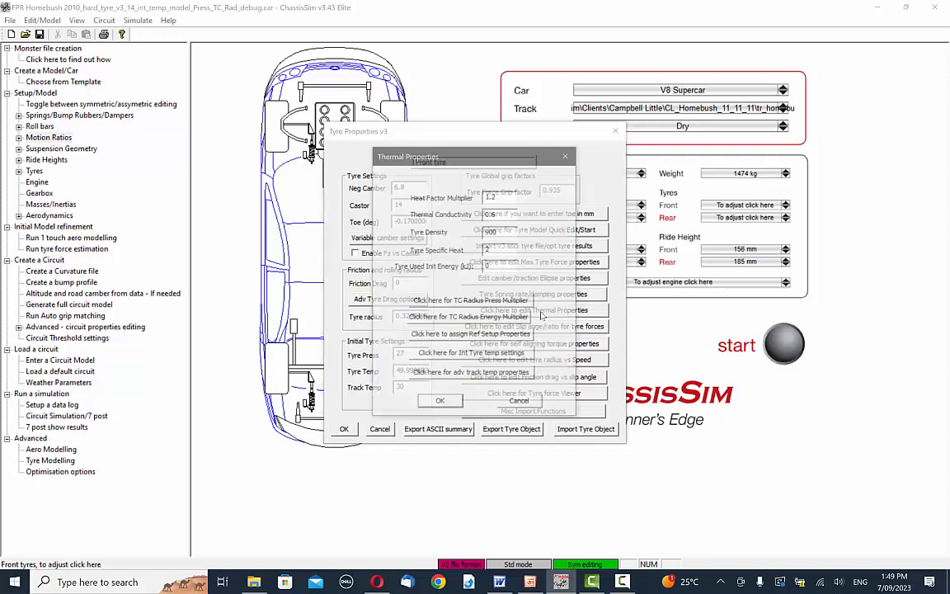
click(489, 358)
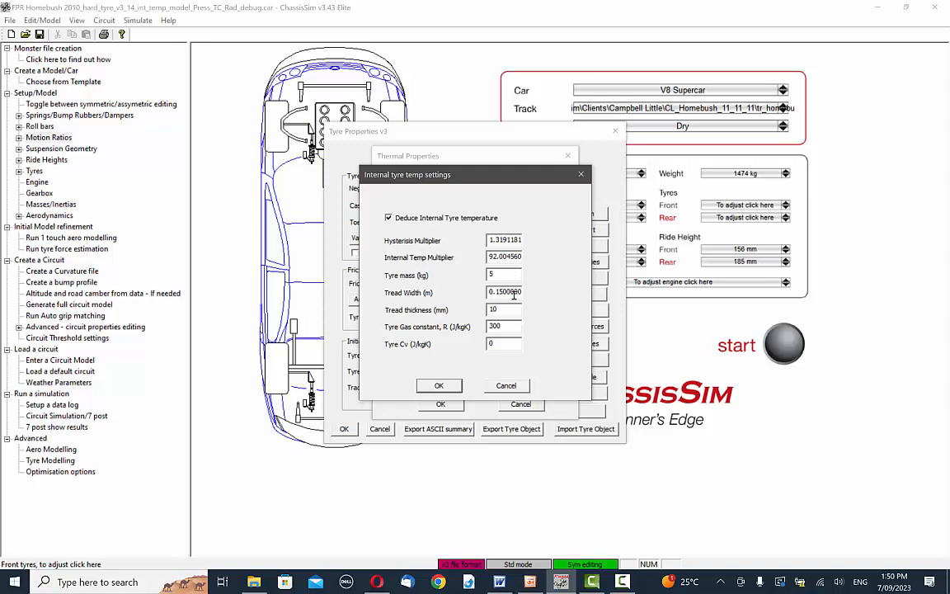
click(503, 385)
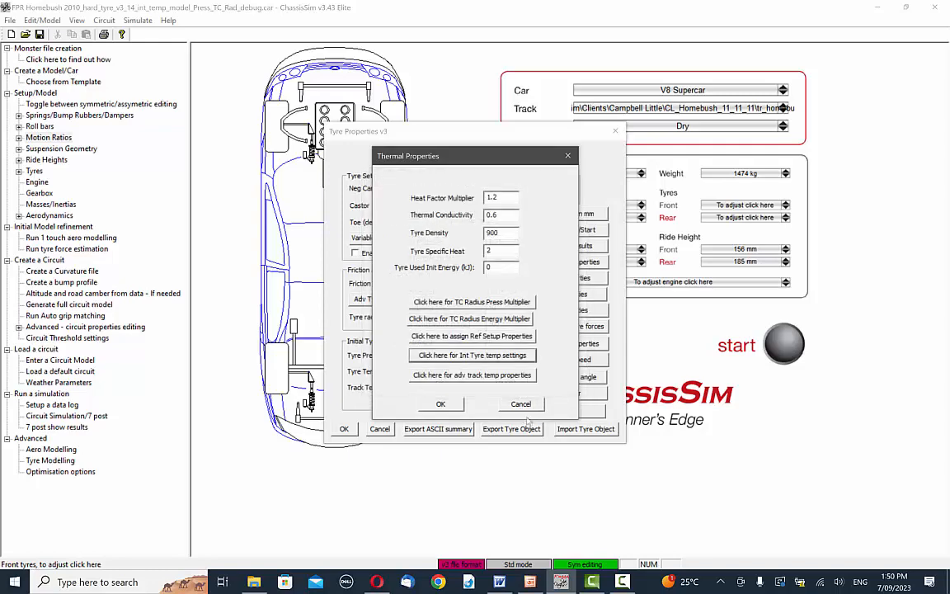
click(521, 404)
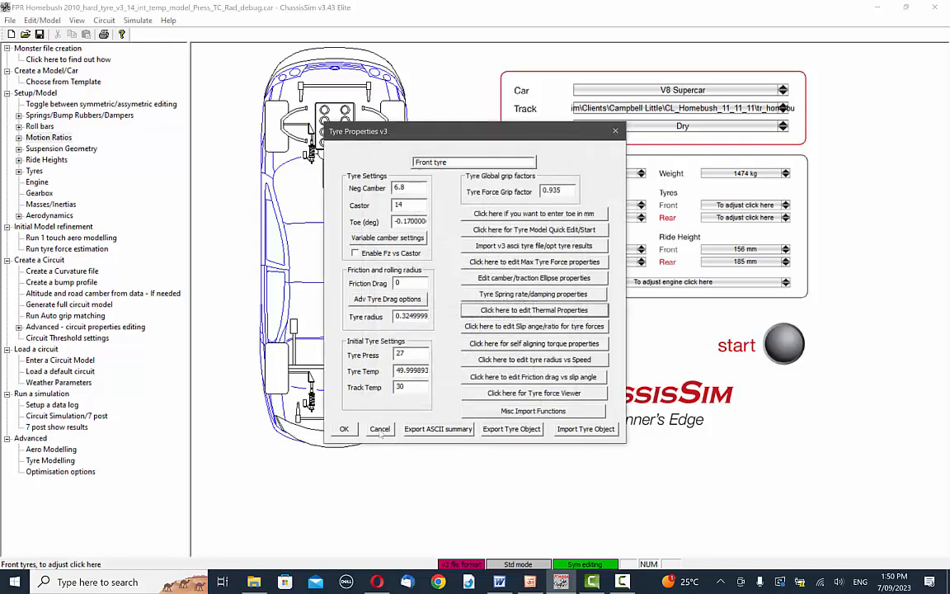
click(380, 429)
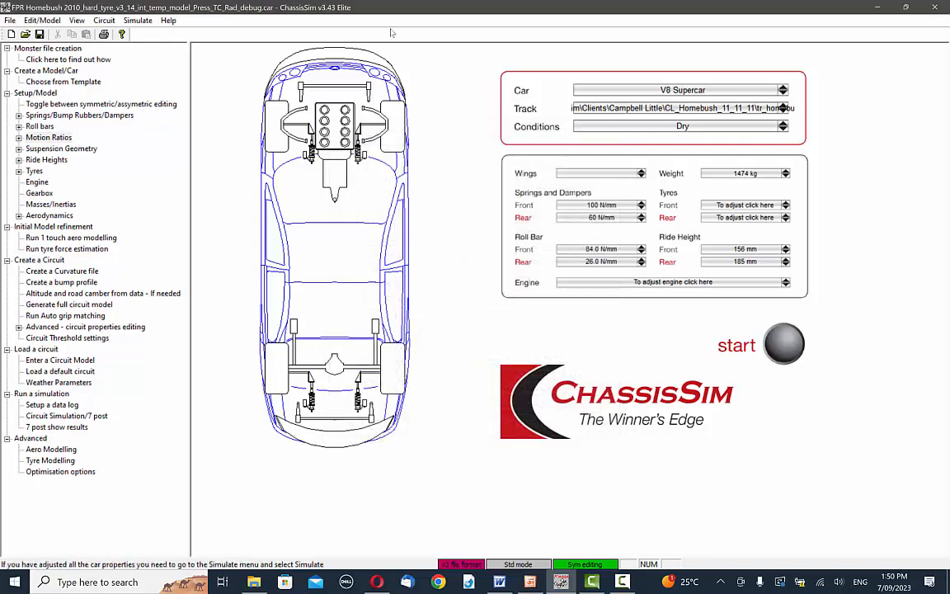
In the advanced tyre force modelling's open loop settings, enable open loop simulation, removal of model safeties and direct slip ratio mode.
click(147, 24)
mouse_move(208, 116)
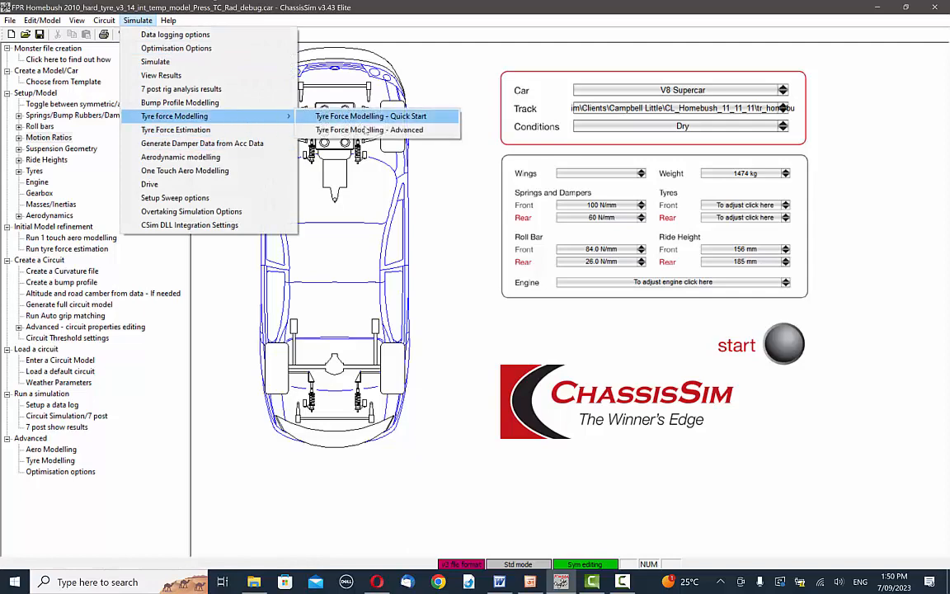
click(361, 129)
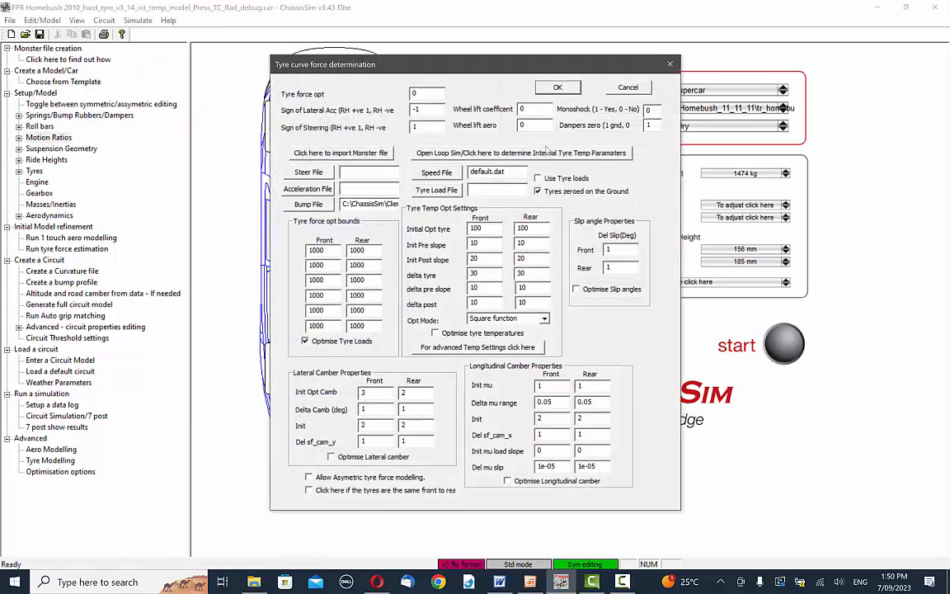
click(546, 152)
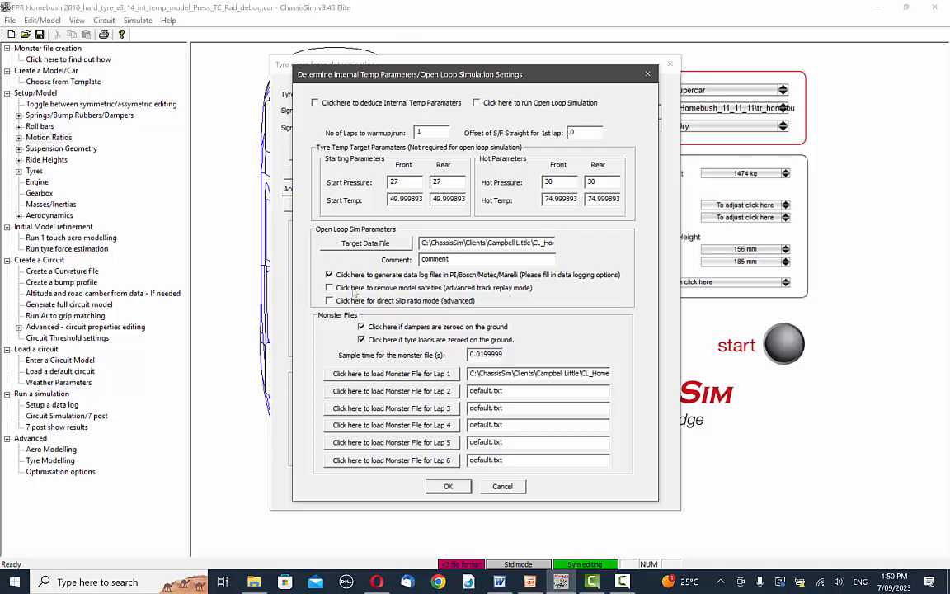
click(355, 288)
click(355, 302)
click(323, 101)
click(429, 96)
click(346, 102)
Read through the full path of the open loop target data file, then discard the open loop settings and close tyre force modelling.
key(Right)
key(Right)
key(Right)
key(Right)
key(Right)
key(Right)
key(Right)
key(Right)
key(Right)
key(Right)
key(Right)
key(Right)
key(Right)
key(Right)
key(Right)
key(Right)
key(Right)
key(Right)
key(Right)
key(Right)
key(Right)
key(Right)
key(Right)
key(Right)
key(Right)
key(Right)
key(Right)
key(Right)
key(Right)
key(Right)
key(Right)
key(Right)
key(Right)
key(Right)
key(Right)
key(Right)
key(Right)
key(Right)
key(Right)
key(Right)
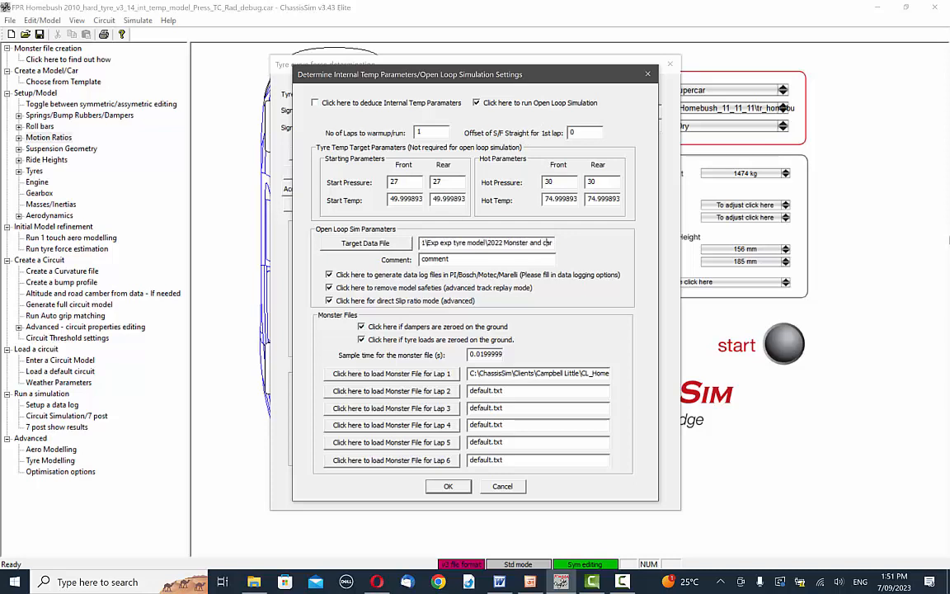
key(Right)
key(Right)
key(Right)
key(Right)
key(Right)
key(Right)
key(Right)
key(Right)
key(Right)
key(Right)
key(Right)
key(Right)
key(Right)
key(Right)
key(Right)
key(Right)
key(Right)
key(Right)
key(Right)
key(Right)
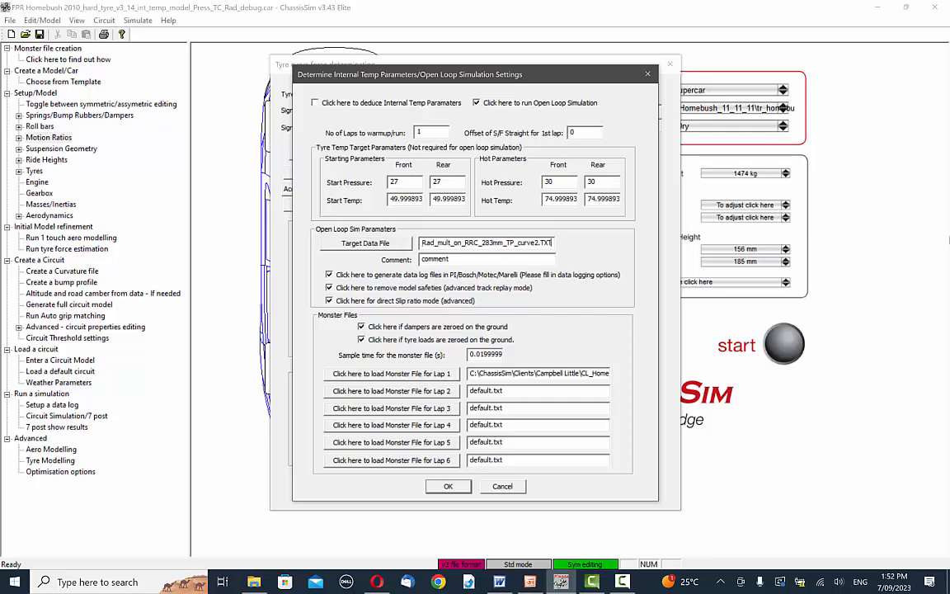
click(503, 486)
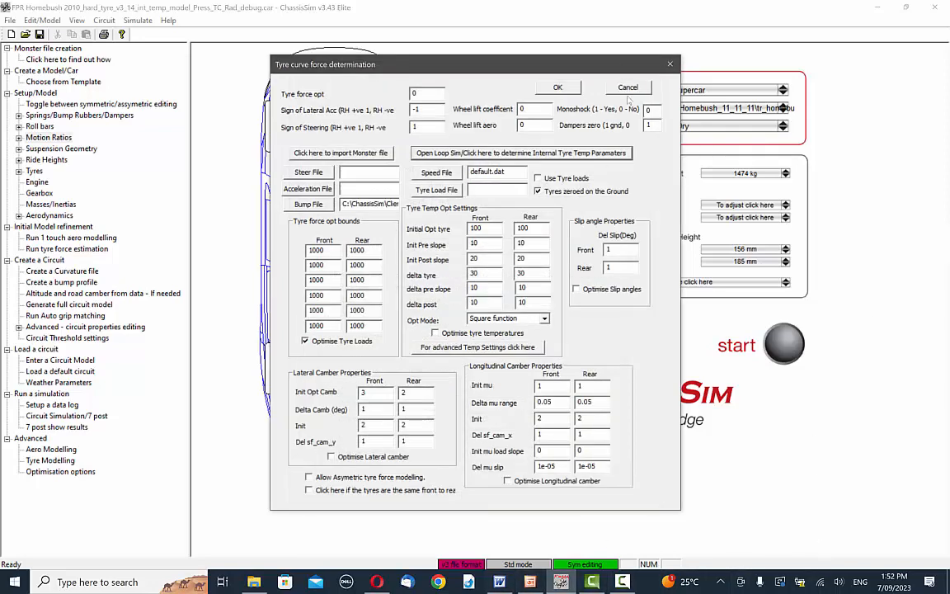
click(566, 87)
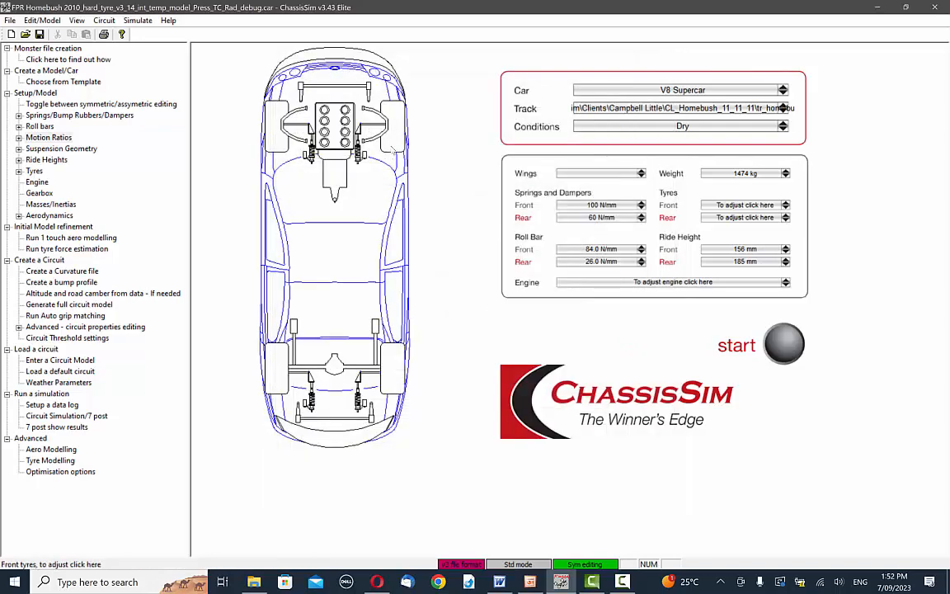
Reopen the front tyre's internal tyre temperature settings and examine the Internal Temp Multiplier.
click(395, 151)
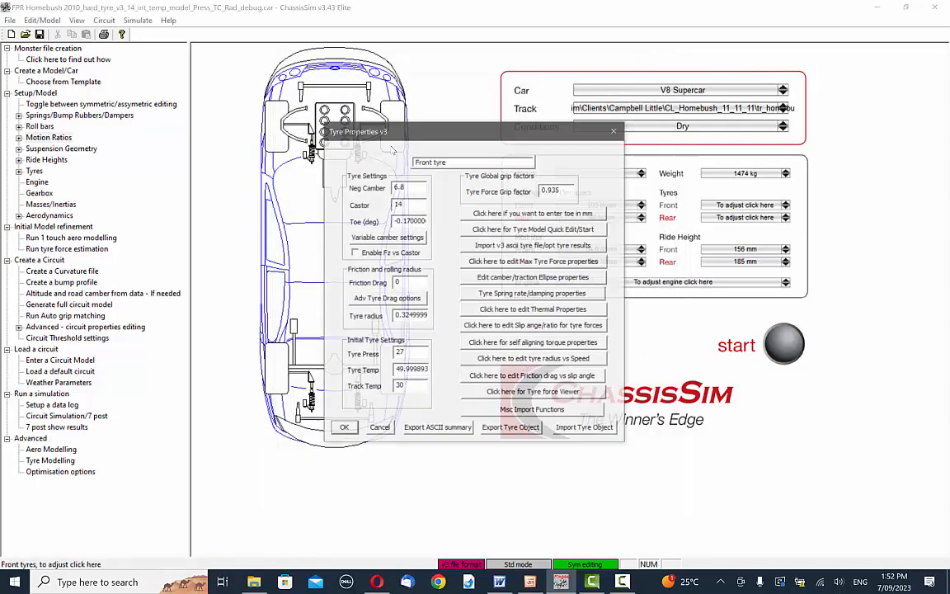
click(551, 310)
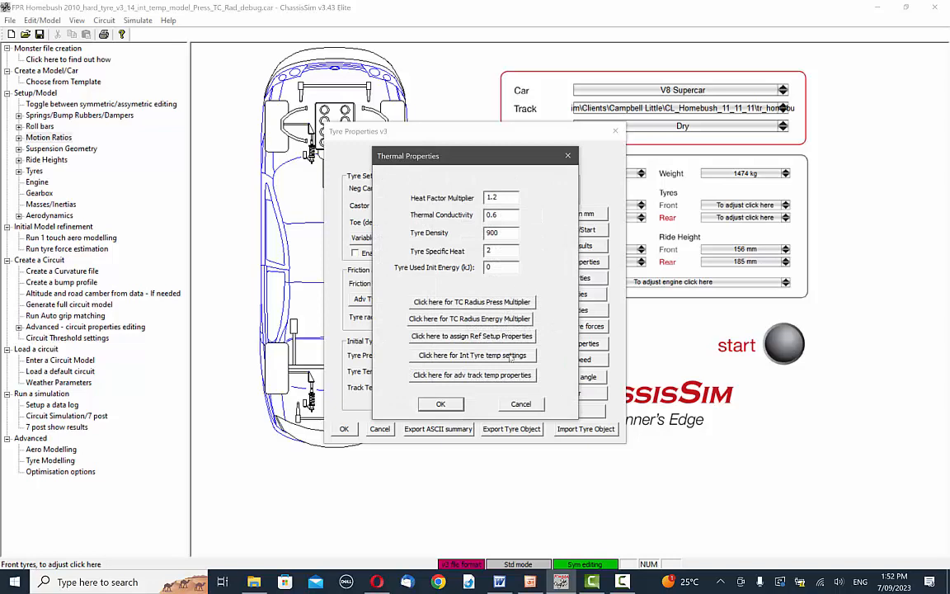
click(513, 356)
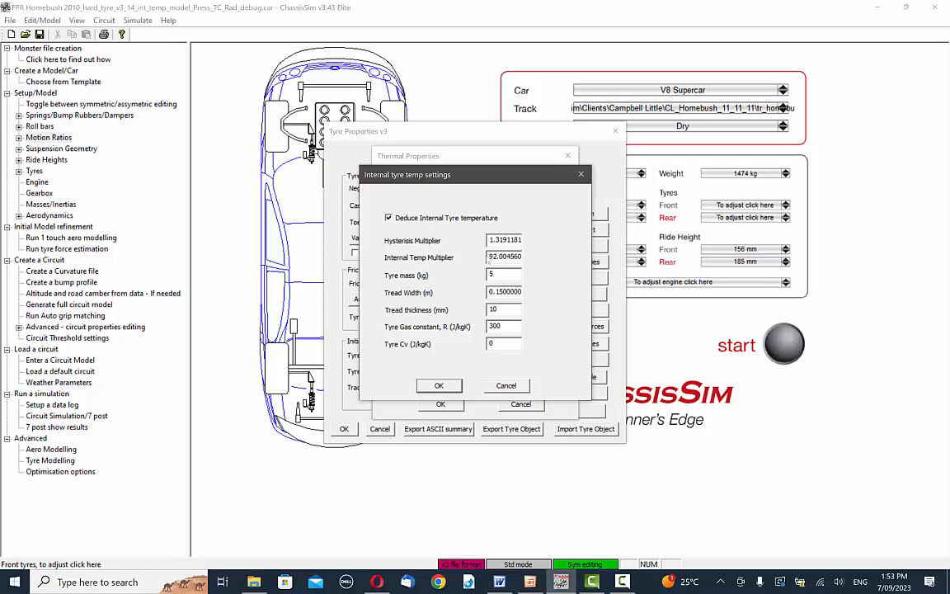
drag(489, 258, 500, 258)
click(509, 257)
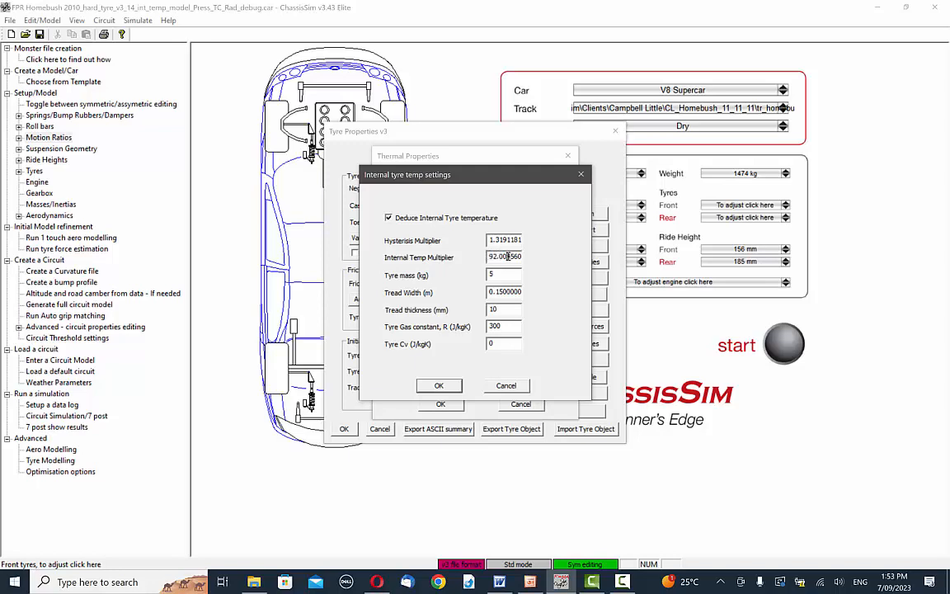